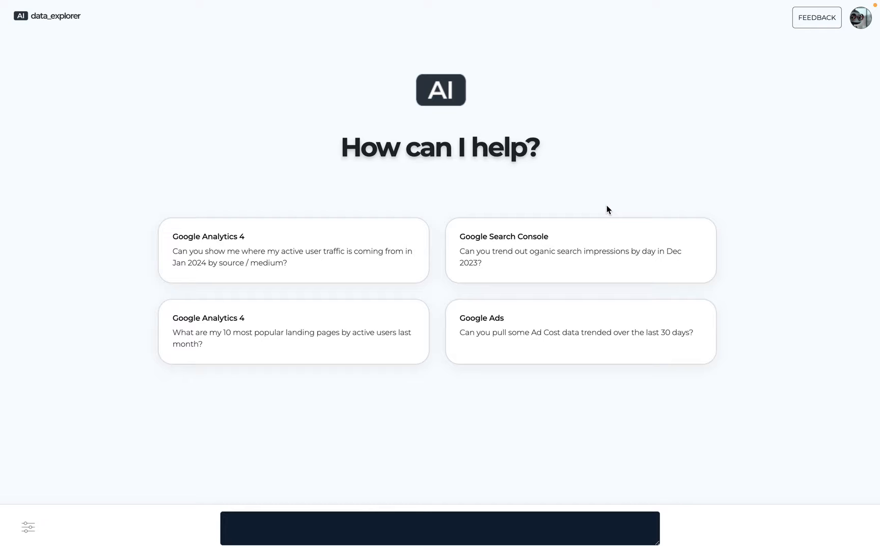
Ask the assistant how much traffic the /sign-up page has received in the past 30 days.
{"action": "left_click", "coordinate": [430, 531]}
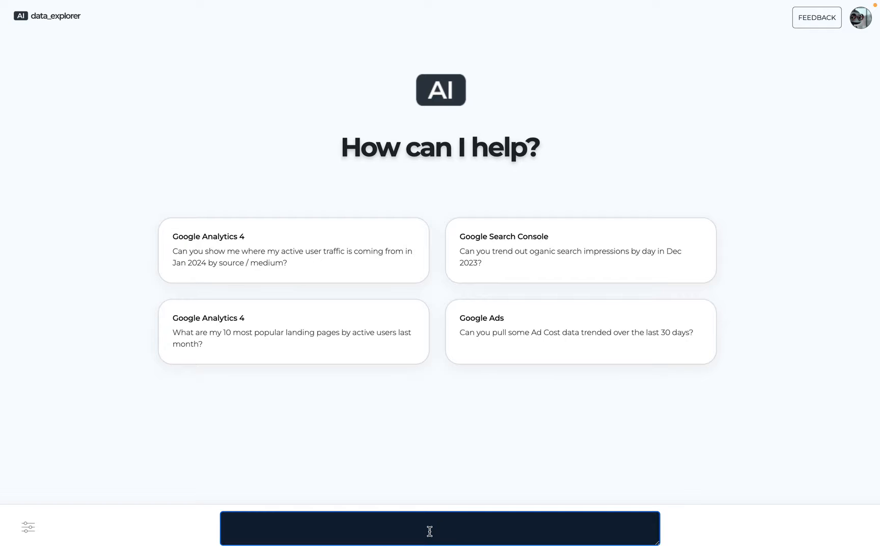
{"action": "type", "text": "how much traffic has the /sign-up page received in the past 30 days"}
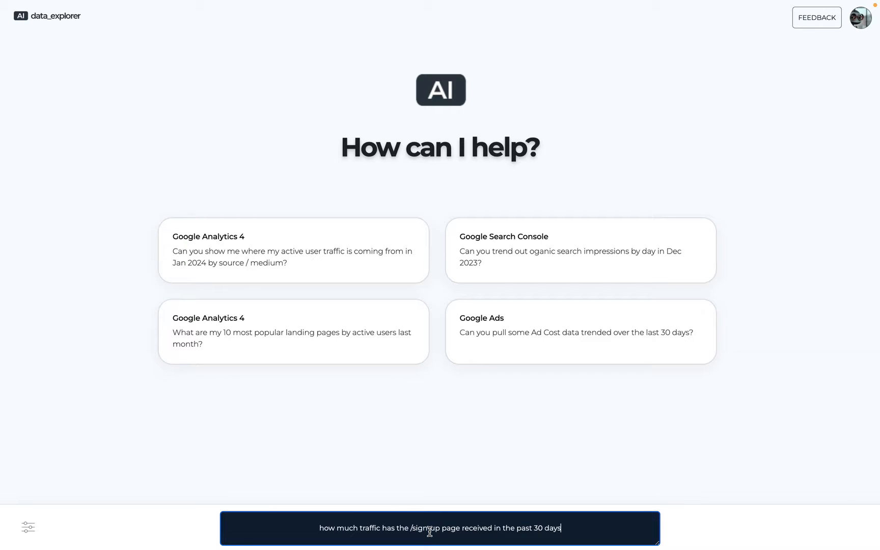
{"action": "key", "text": "Return"}
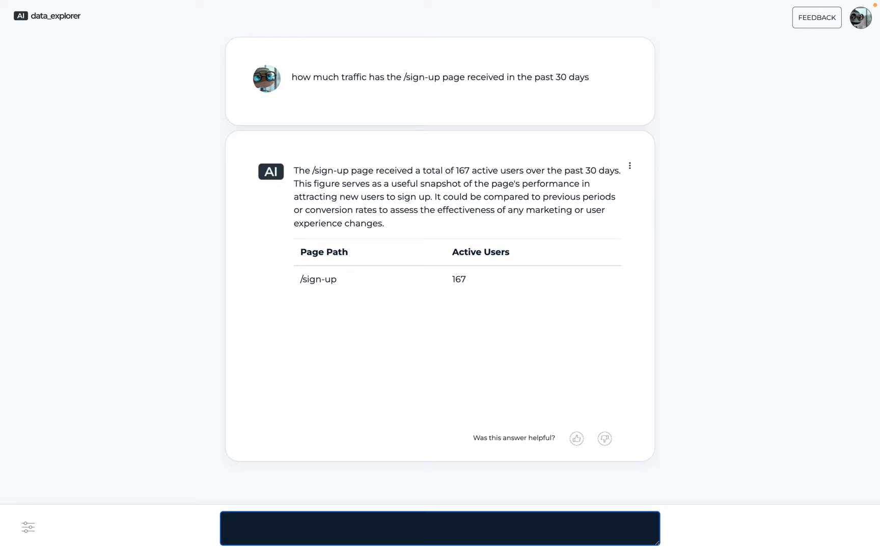
Examine the API query behind the /sign-up answer, checking its date range, page path filter, dimensions and metrics, and close it.
{"action": "left_click", "coordinate": [631, 171]}
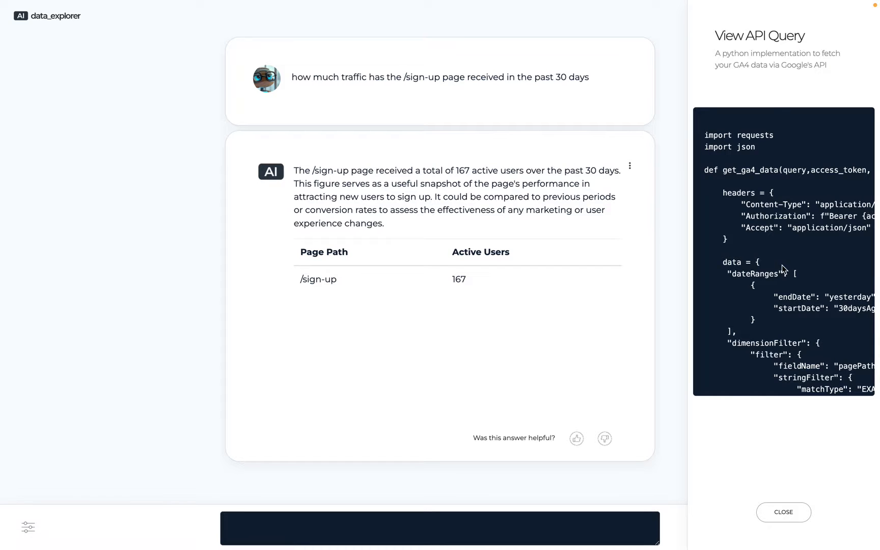
{"action": "scroll", "coordinate": [782, 265], "scroll_direction": "down", "scroll_amount": 3}
{"action": "scroll", "coordinate": [782, 265], "scroll_direction": "right", "scroll_amount": 2}
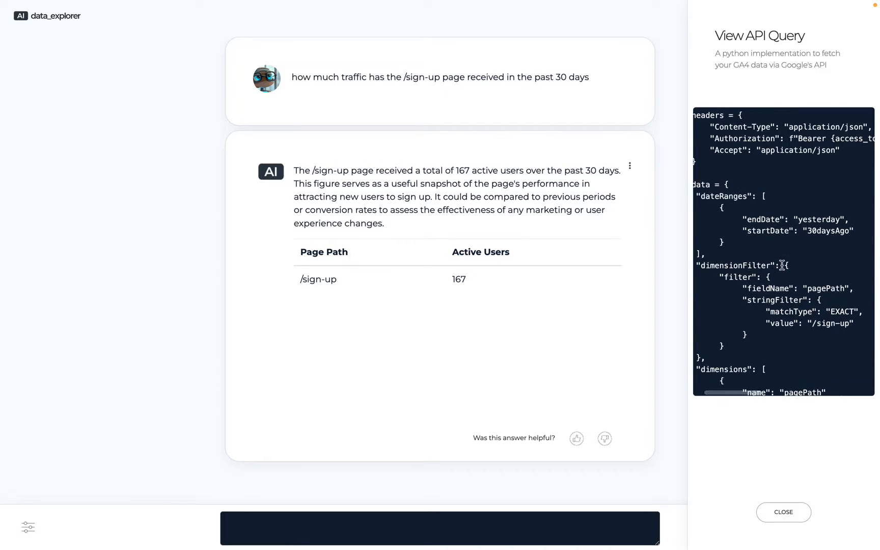
{"action": "double_click", "coordinate": [825, 230]}
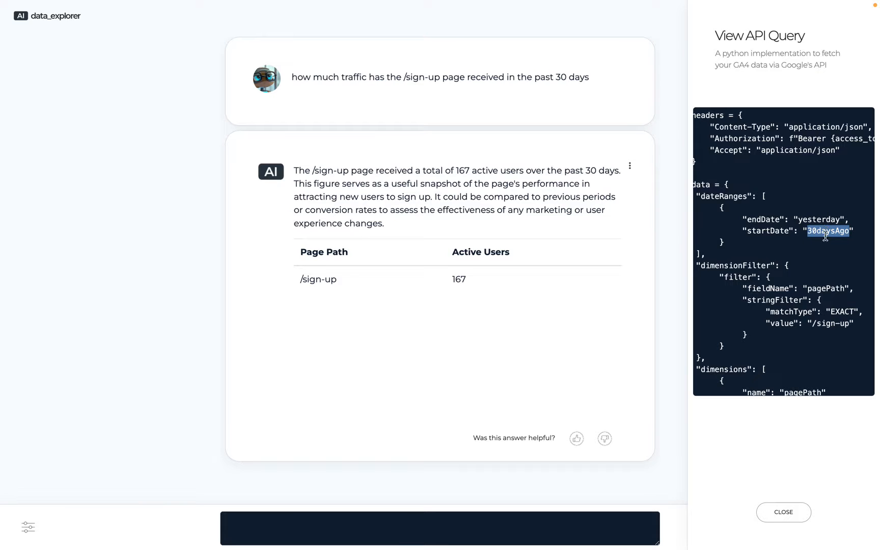
{"action": "double_click", "coordinate": [825, 288]}
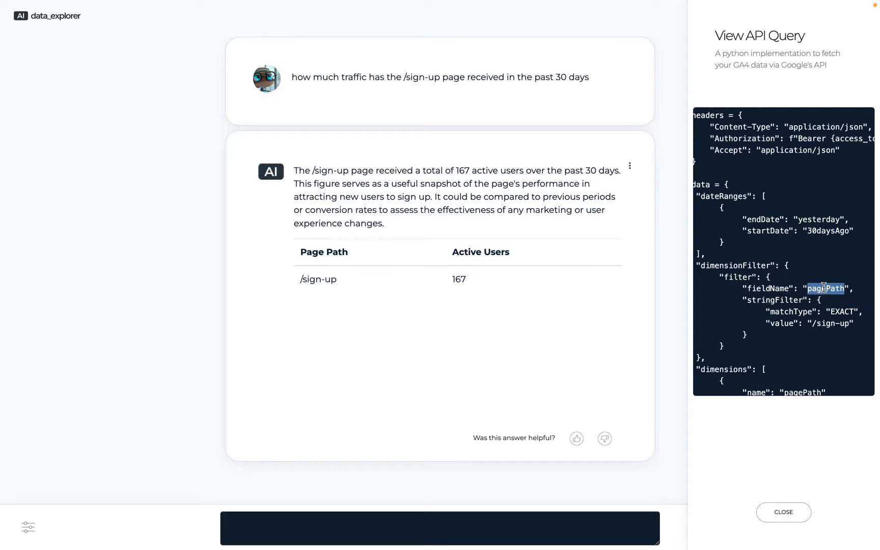
{"action": "double_click", "coordinate": [842, 312]}
{"action": "left_click_drag", "start_coordinate": [816, 323], "coordinate": [848, 322]}
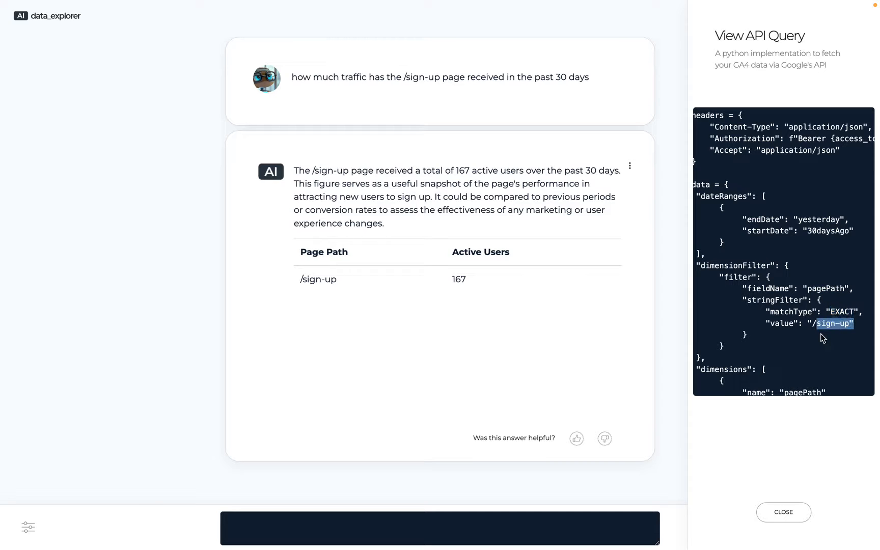
{"action": "scroll", "coordinate": [820, 334], "scroll_direction": "down", "scroll_amount": 3}
{"action": "scroll", "coordinate": [817, 330], "scroll_direction": "down", "scroll_amount": 9}
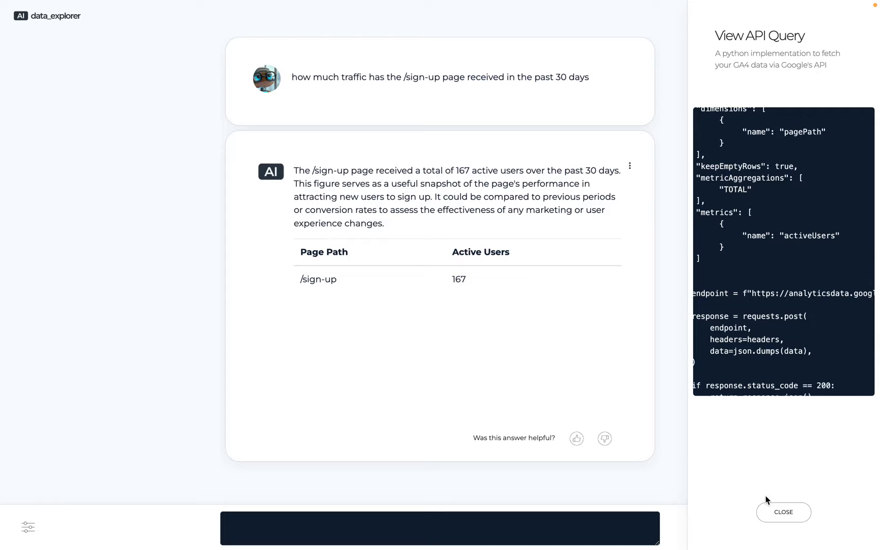
{"action": "left_click", "coordinate": [777, 512]}
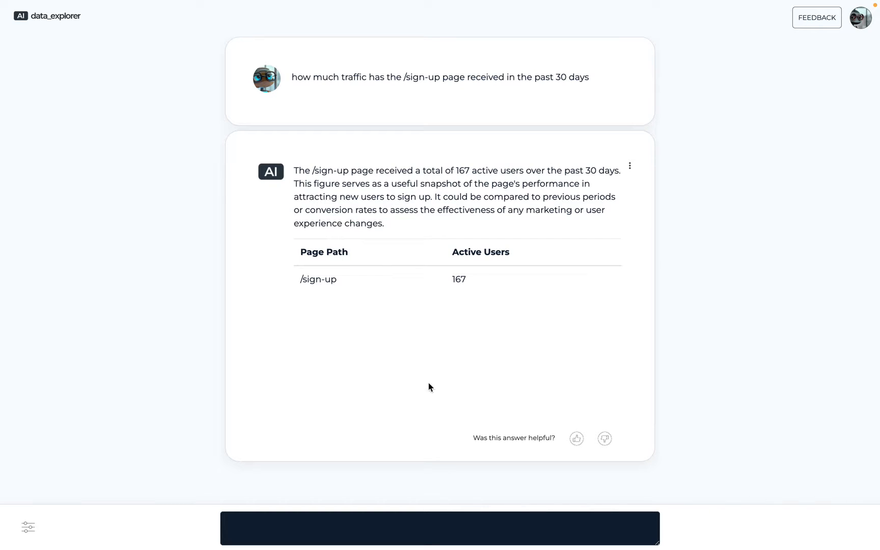
Ask how much traffic the /sign-up page has received in the past 30 days by date.
{"action": "left_click", "coordinate": [361, 524]}
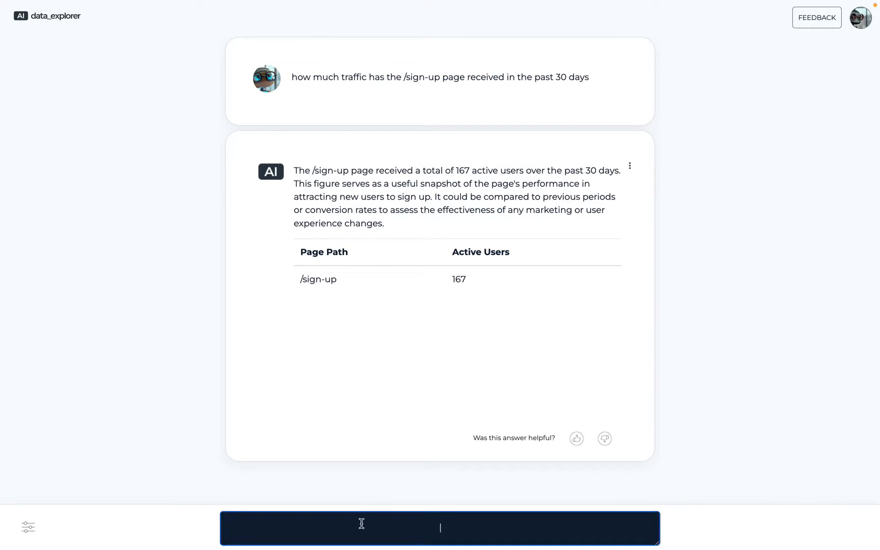
{"action": "type", "text": "how much traffic has the /sign-up page received in the past 30 days"}
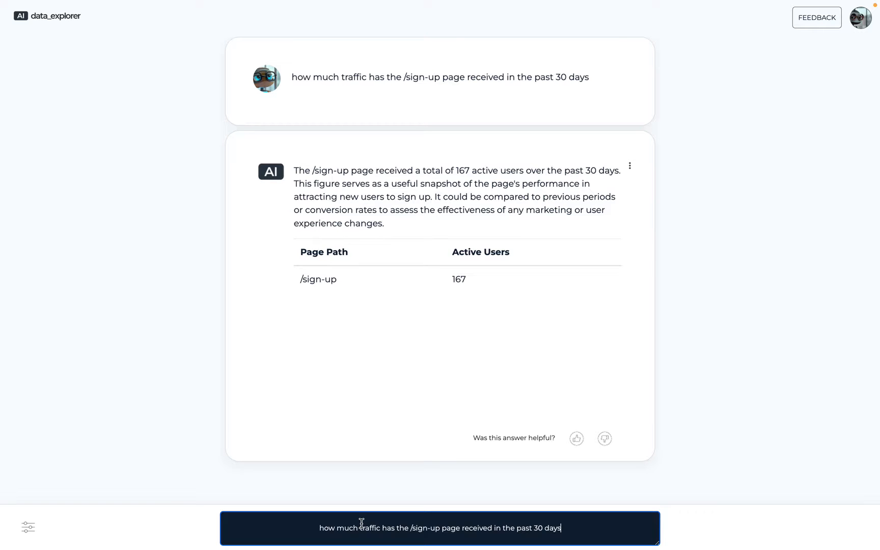
{"action": "type", "text": "by date"}
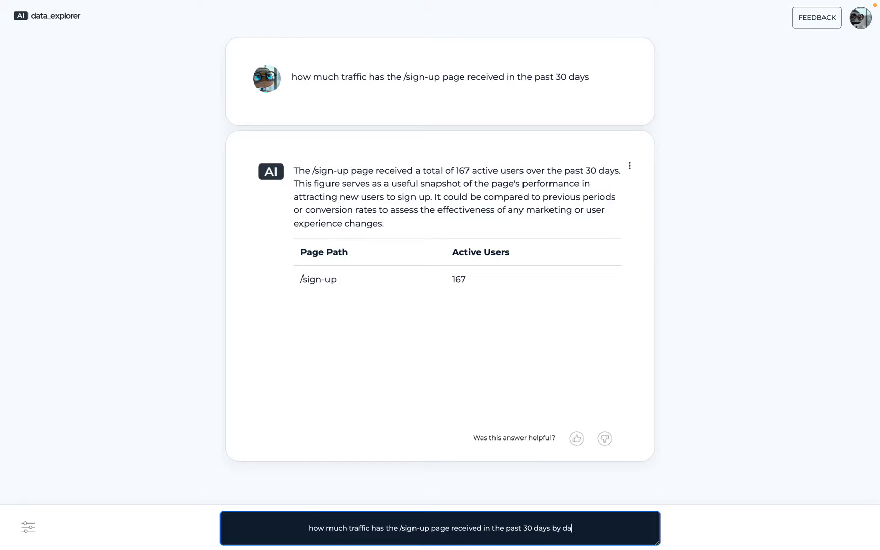
{"action": "key", "text": "Return"}
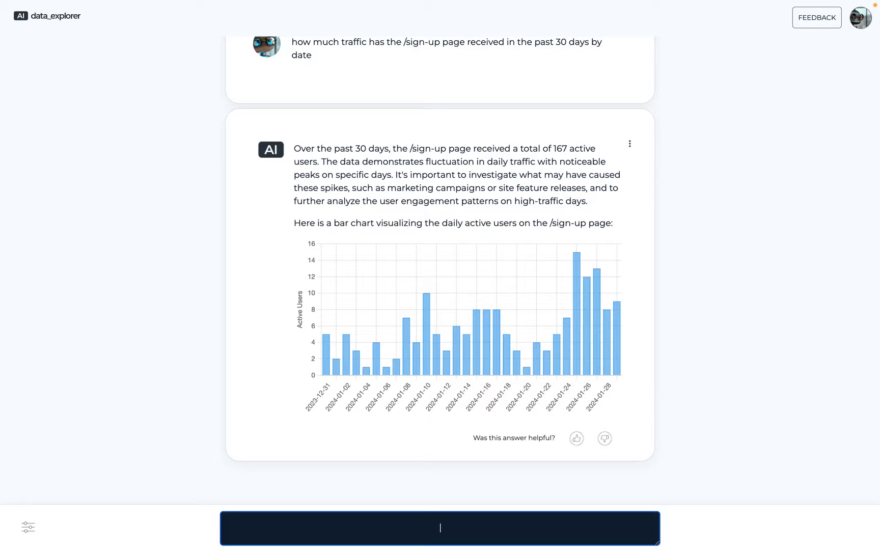
Ask for the user sign_up conversionRate where the page equals /sign-up, over the past 30 days by date.
{"action": "type", "text": "hat is the user sign_up conversino"}
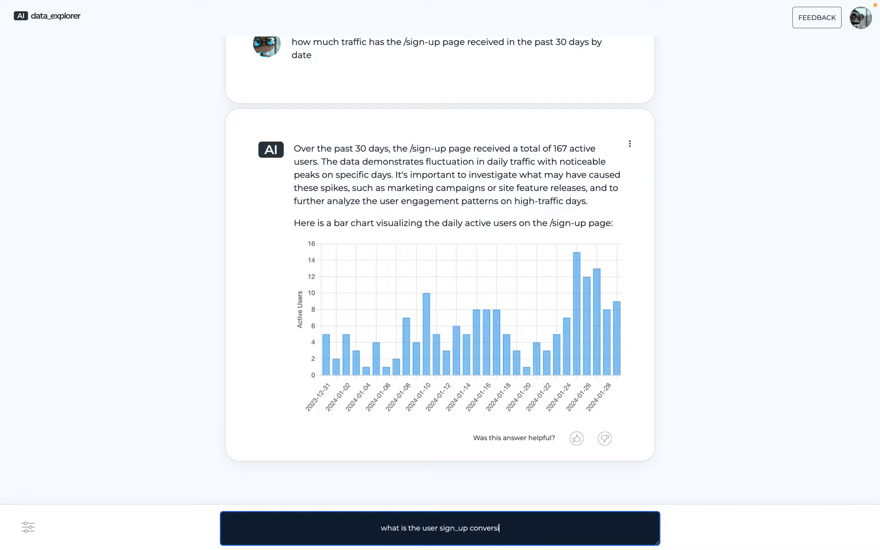
{"action": "type", "text": "Rate "}
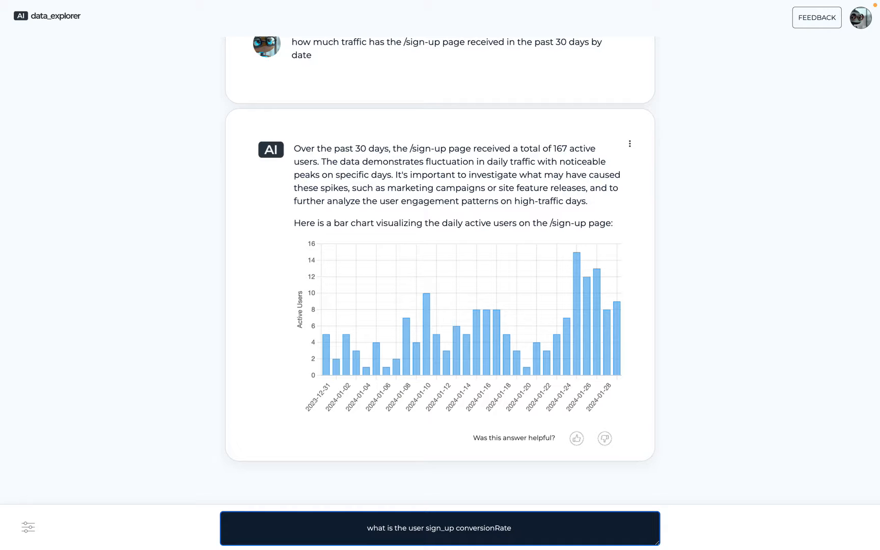
{"action": "type", "text": "where the page"}
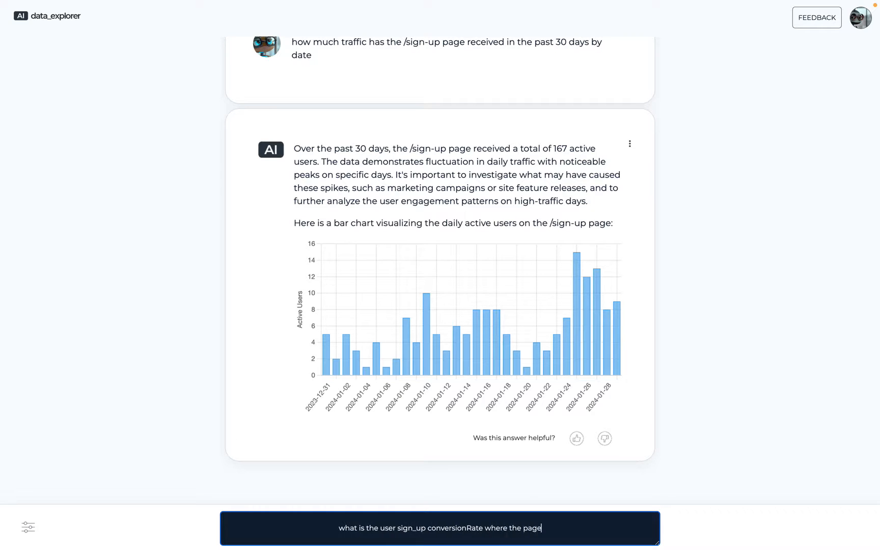
{"action": "type", "text": " equals /"}
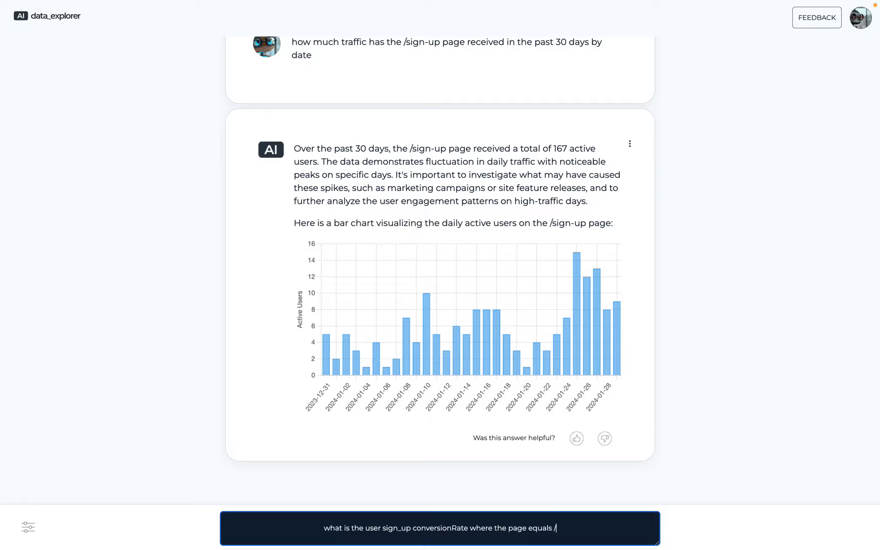
{"action": "type", "text": "sign-up"}
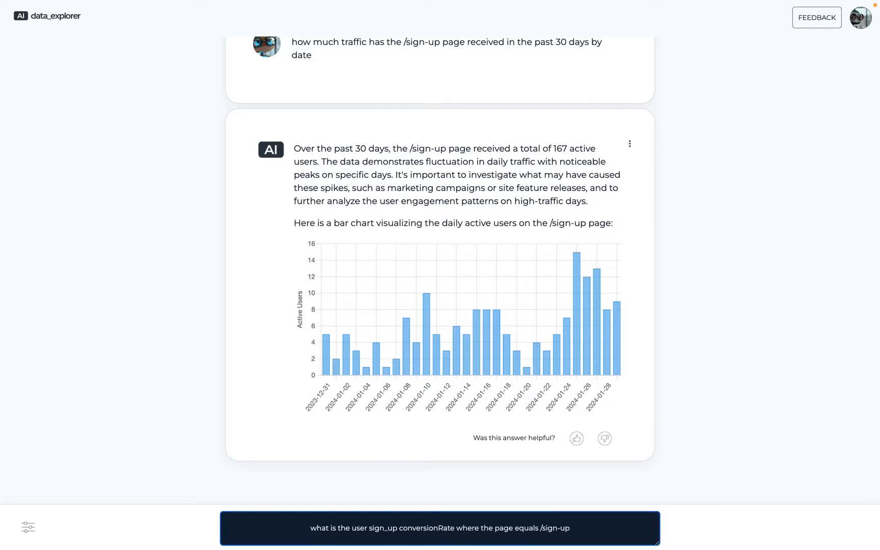
{"action": "type", "text": ". Can "}
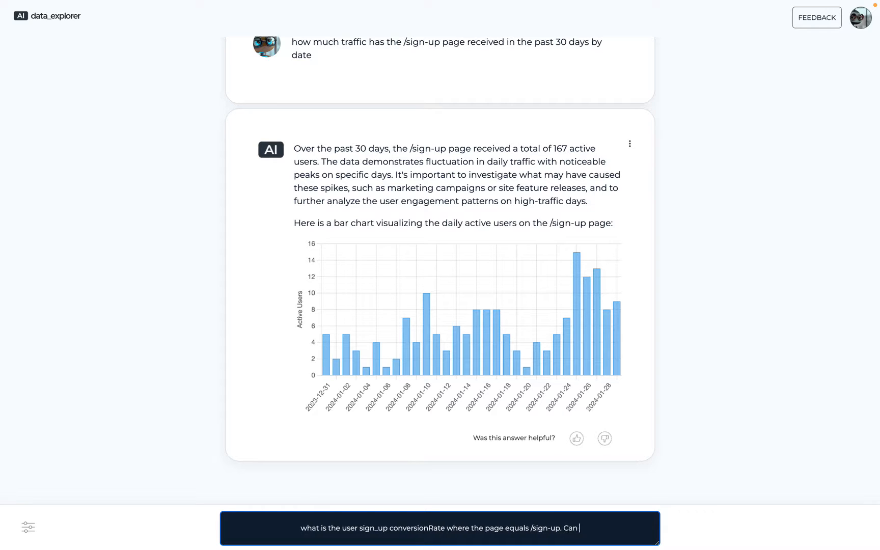
{"action": "type", "text": "you pull th"}
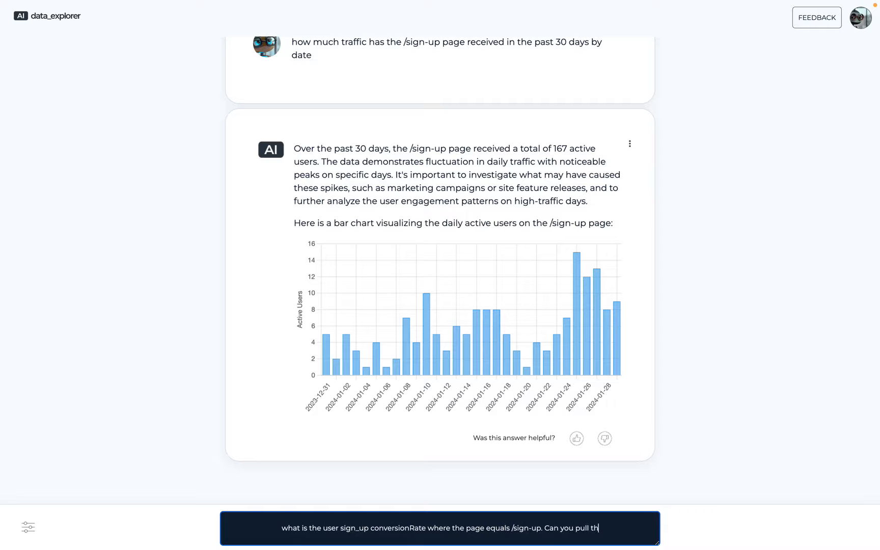
{"action": "type", "text": "is data over"}
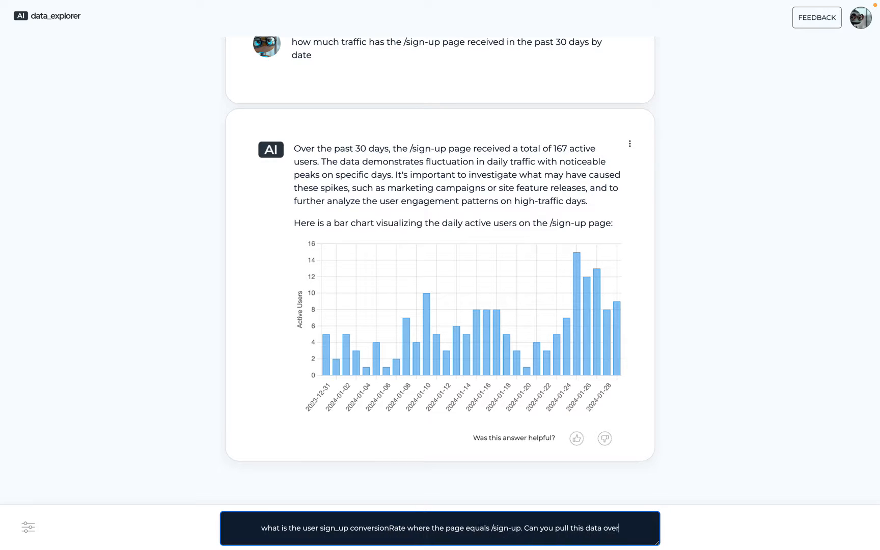
{"action": "type", "text": " the past 30 "}
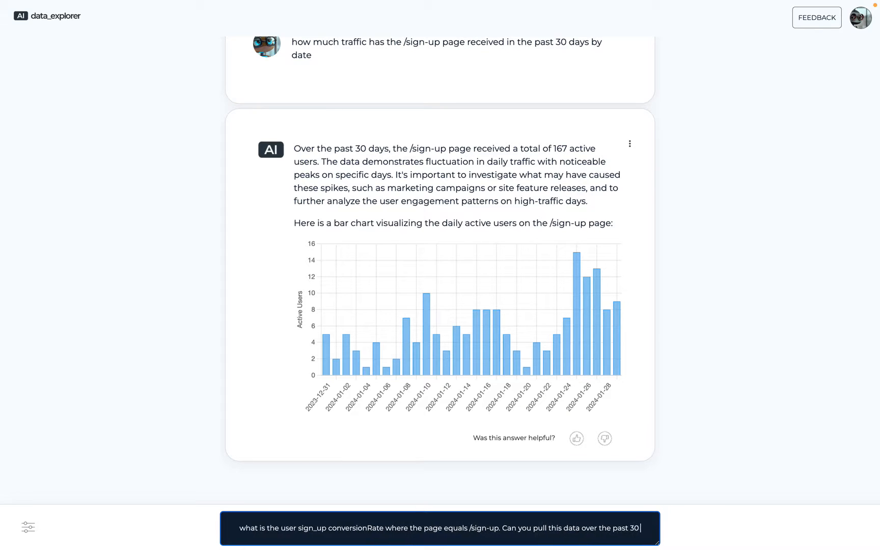
{"action": "type", "text": "days by"}
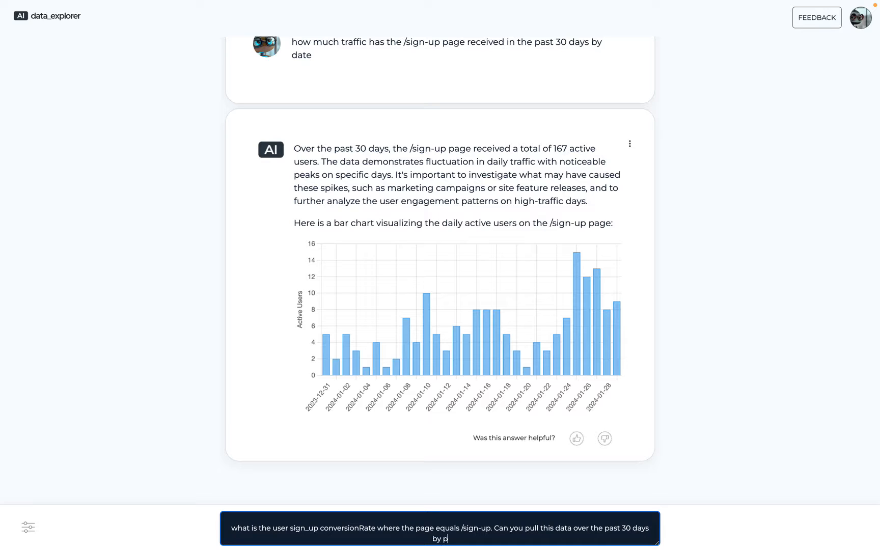
{"action": "type", "text": " date pls?"}
{"action": "key", "text": "Return"}
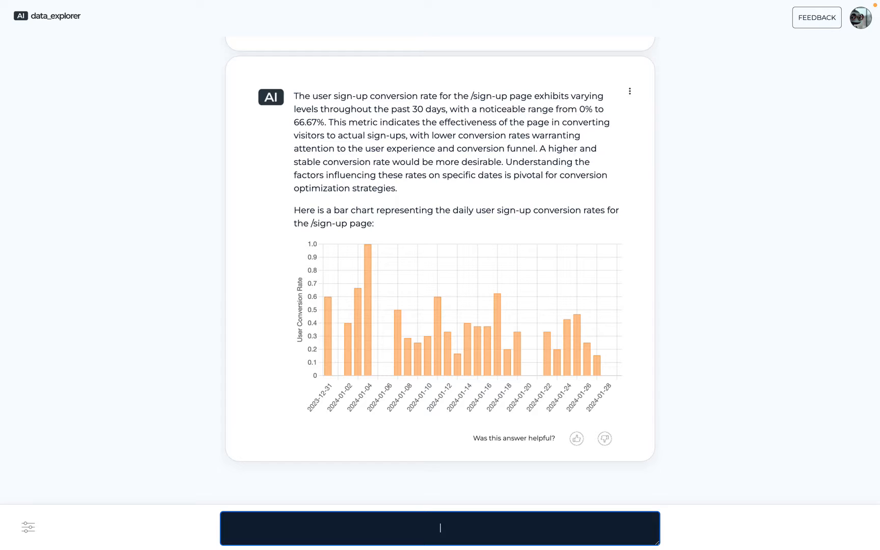
Ask the assistant for a new chart showing conversion rate as a line graph and traffic as a bar chart, each metric on its own axis.
{"action": "type", "text": "n"}
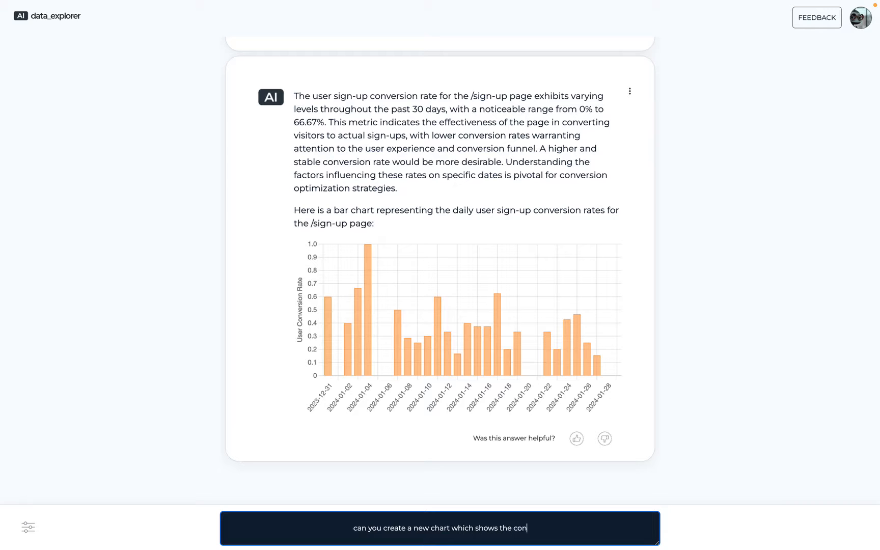
{"action": "type", "text": "version rate as"}
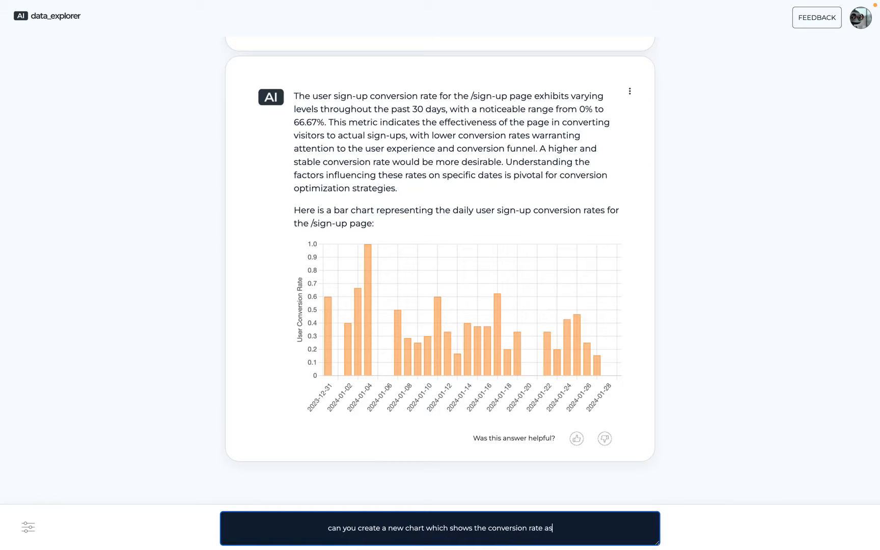
{"action": "type", "text": " a line gra"}
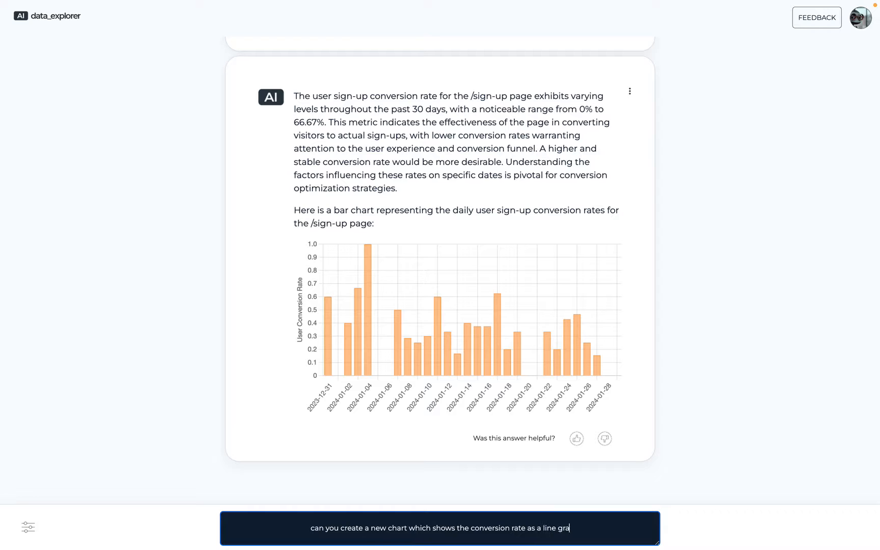
{"action": "type", "text": "ph and "}
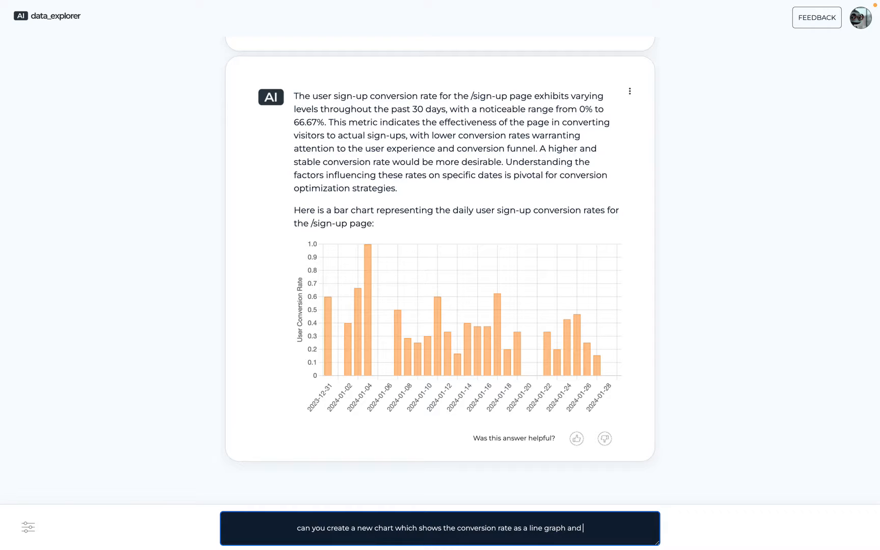
{"action": "type", "text": "traffic as"}
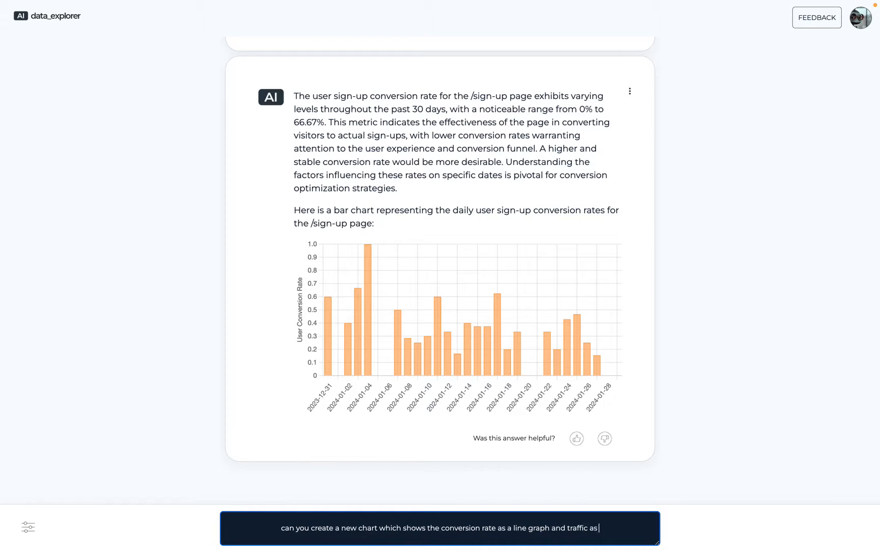
{"action": "type", "text": " a bar chart."}
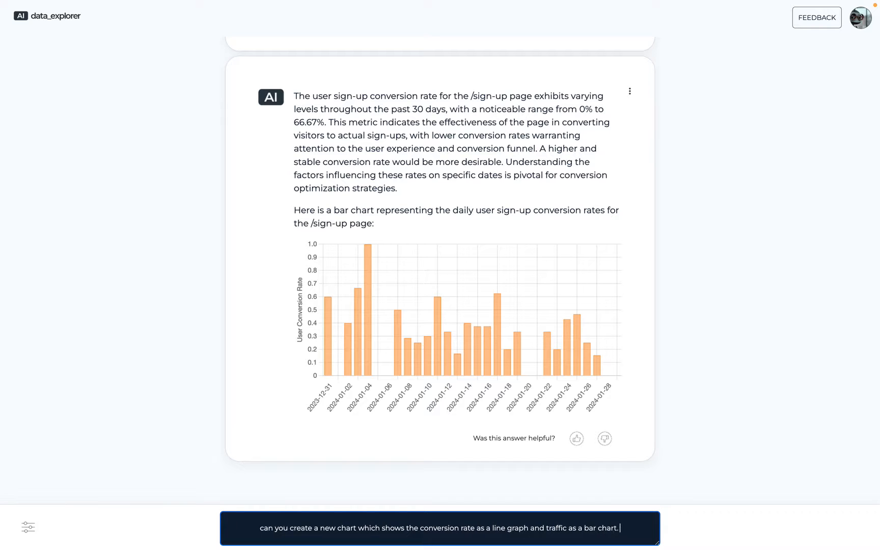
{"action": "type", "text": " Make sure"}
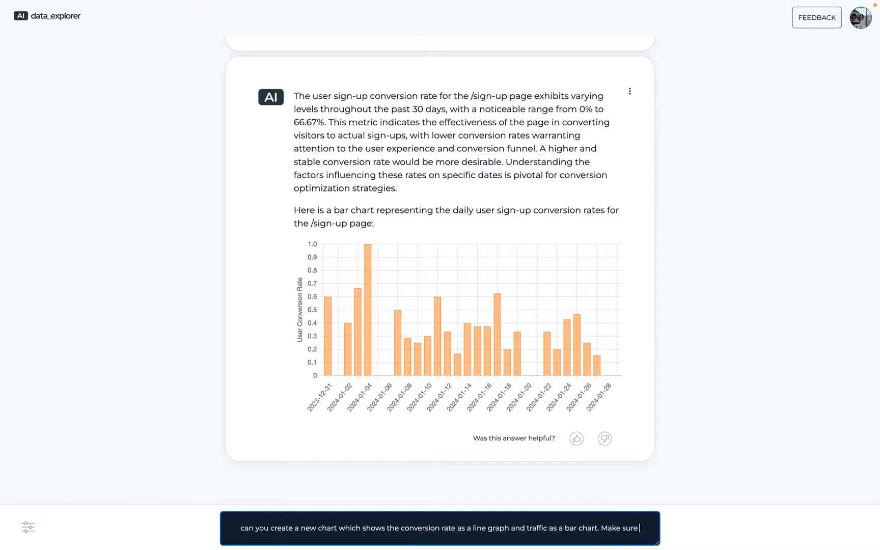
{"action": "type", "text": " that each metric is o"}
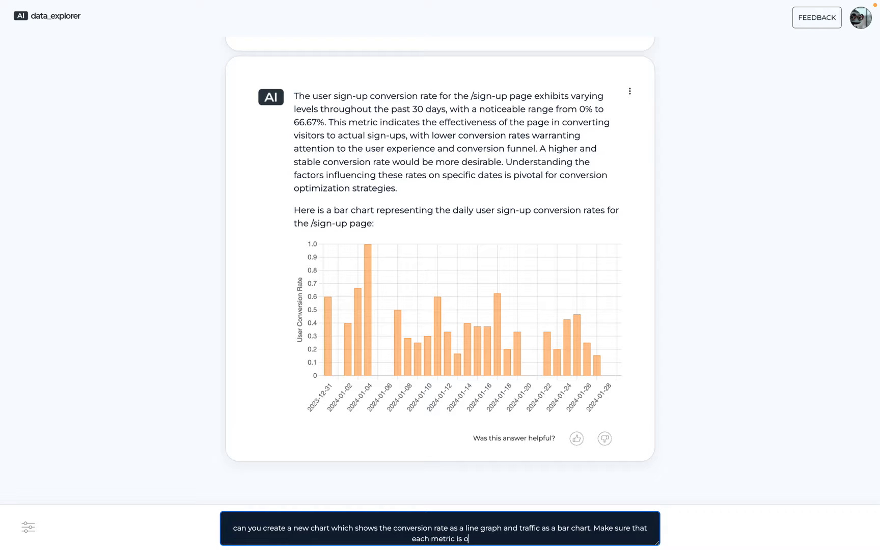
{"action": "type", "text": "n its own acce"}
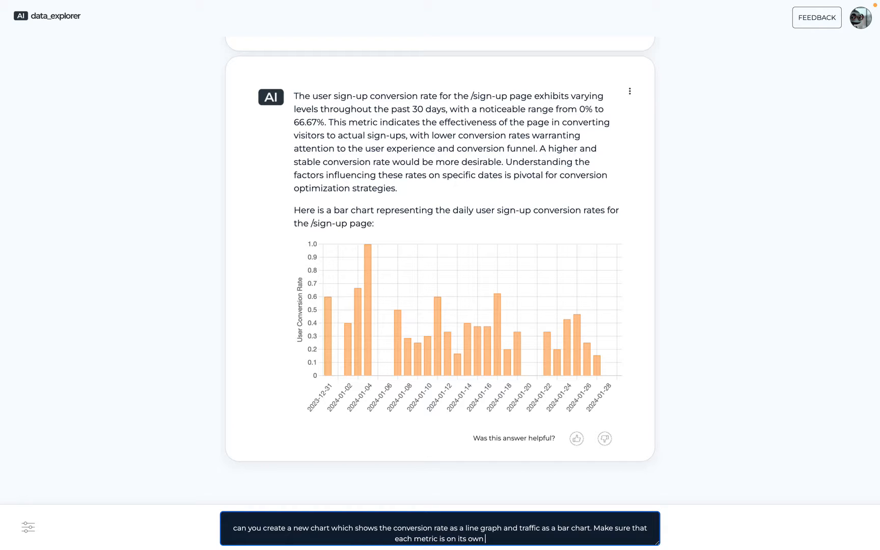
{"action": "key", "text": "BackSpace"}
{"action": "key", "text": "BackSpace"}
{"action": "key", "text": "BackSpace"}
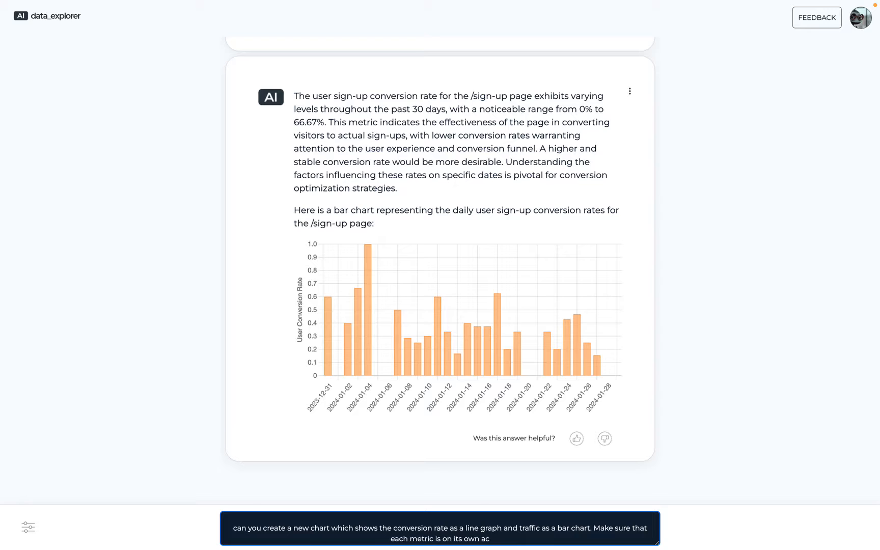
{"action": "type", "text": "xis."}
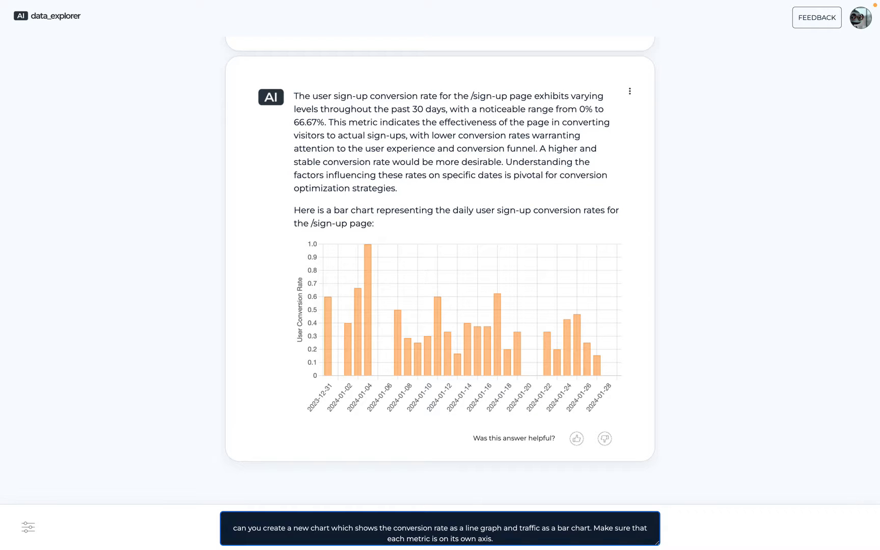
{"action": "type", "text": " Thanks!"}
{"action": "key", "text": "Return"}
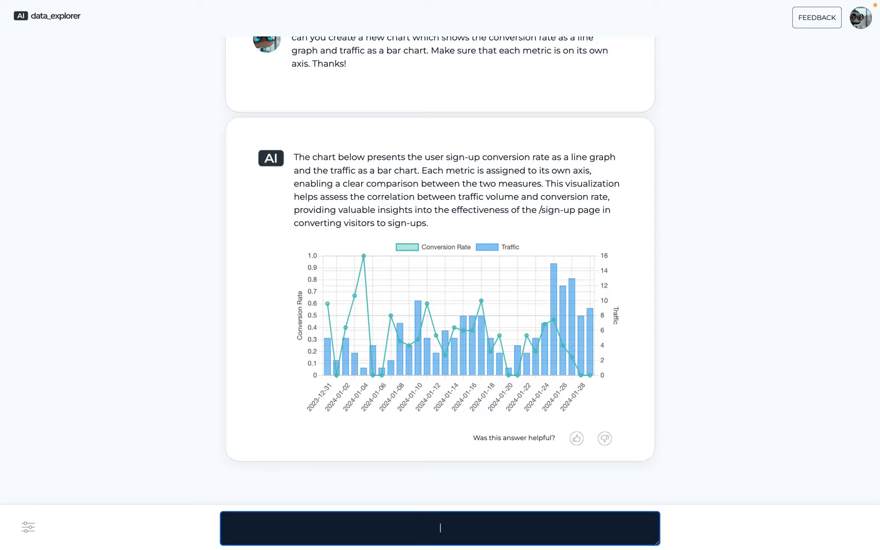
Ask for traffic to the /sign-up page broken down by device category, using the same timeframe as the other charts.
{"action": "type", "text": "can you pls show me traffic to the /sign"}
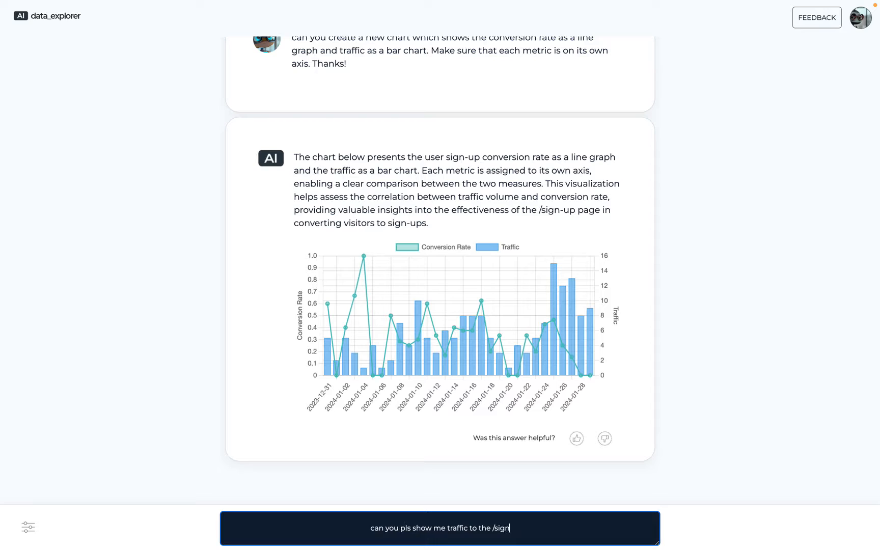
{"action": "type", "text": "-up page"}
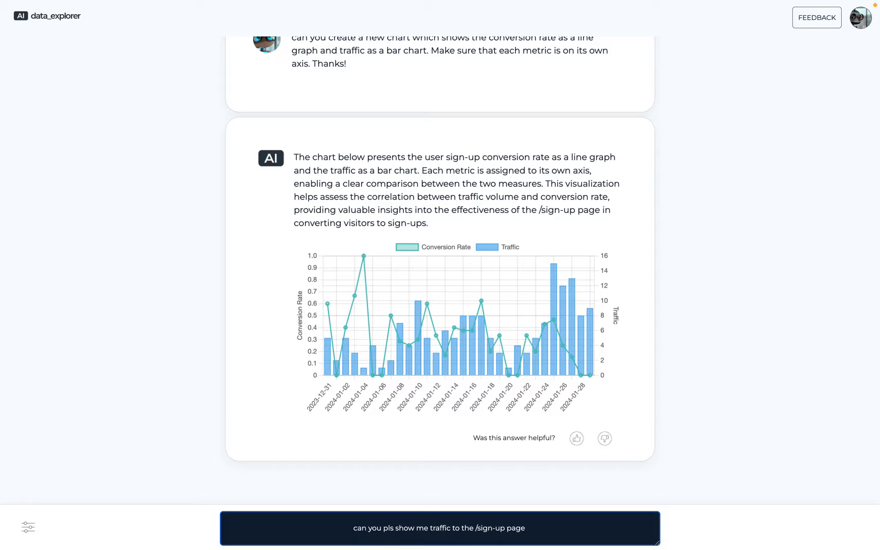
{"action": "type", "text": " broken d"}
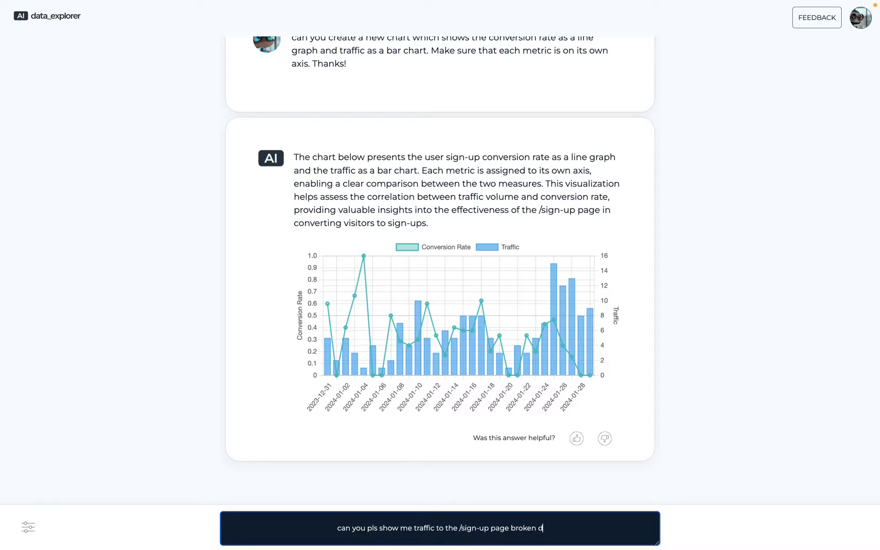
{"action": "type", "text": "own by devie ca"}
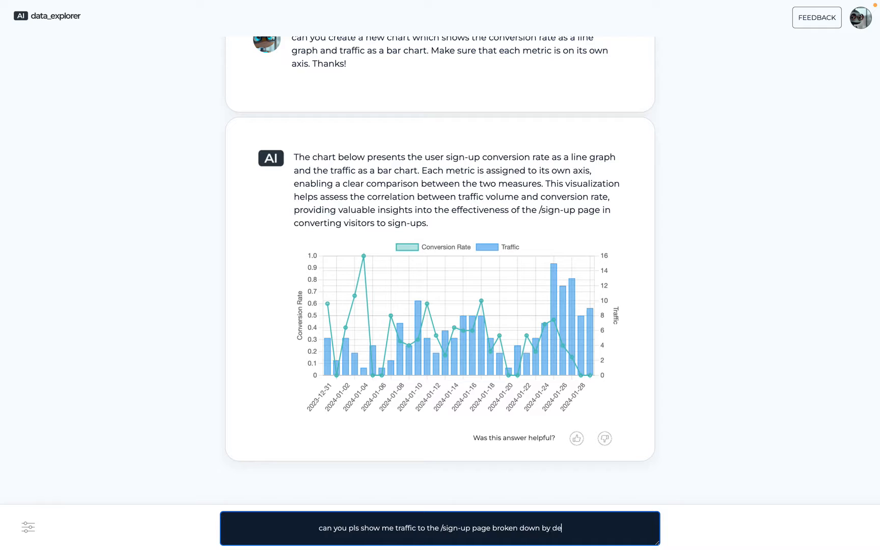
{"action": "key", "text": "BackSpace"}
{"action": "key", "text": "BackSpace"}
{"action": "key", "text": "BackSpace"}
{"action": "key", "text": "BackSpace"}
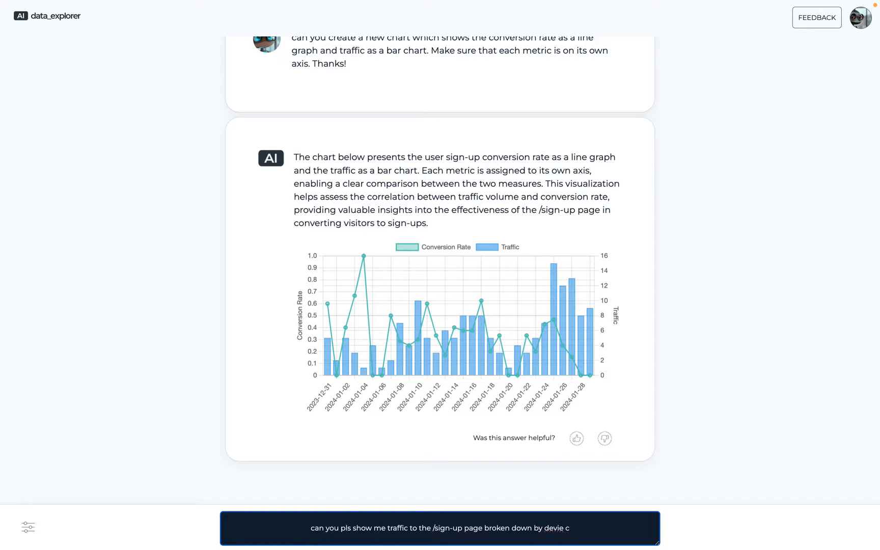
{"action": "type", "text": "ce cate"}
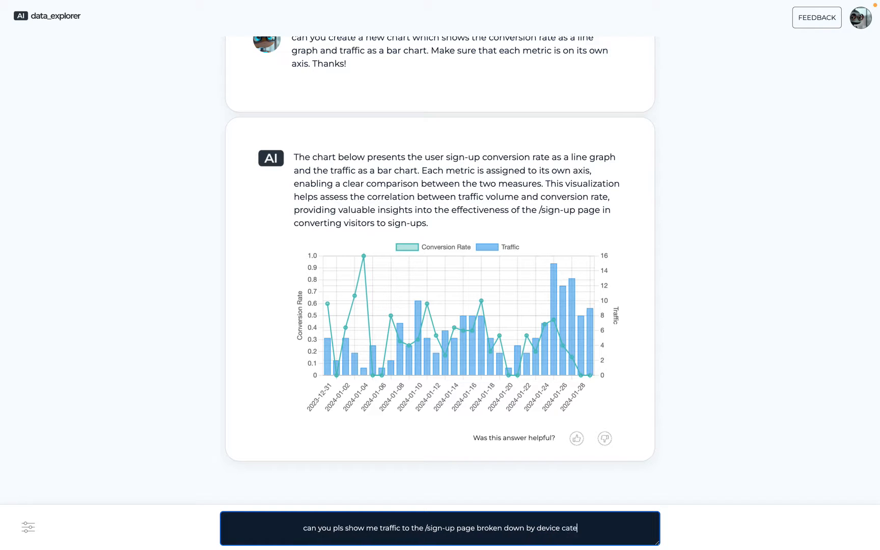
{"action": "type", "text": "gory? "}
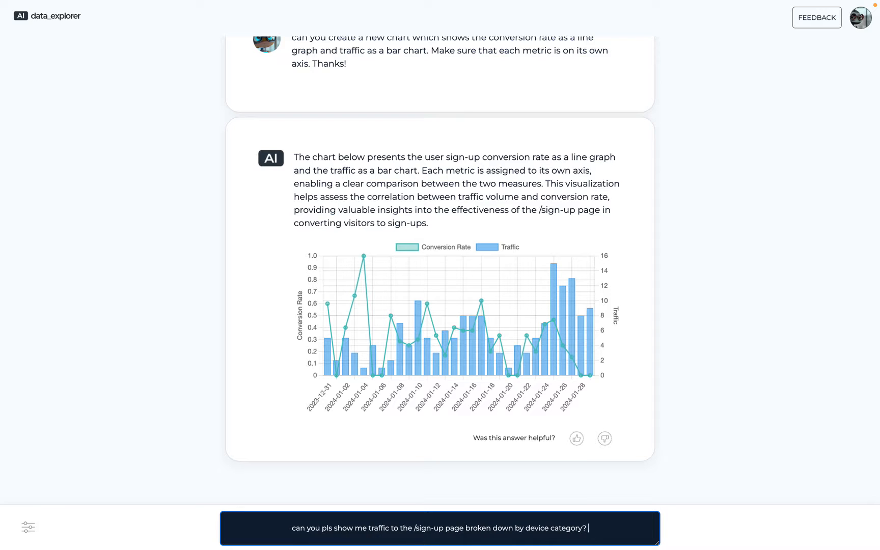
{"action": "type", "text": "S"}
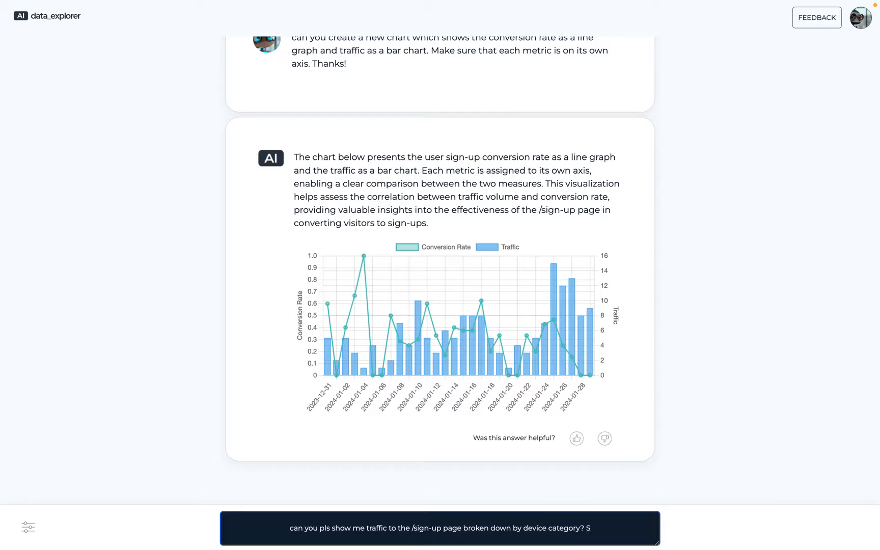
{"action": "type", "text": "ame time fa"}
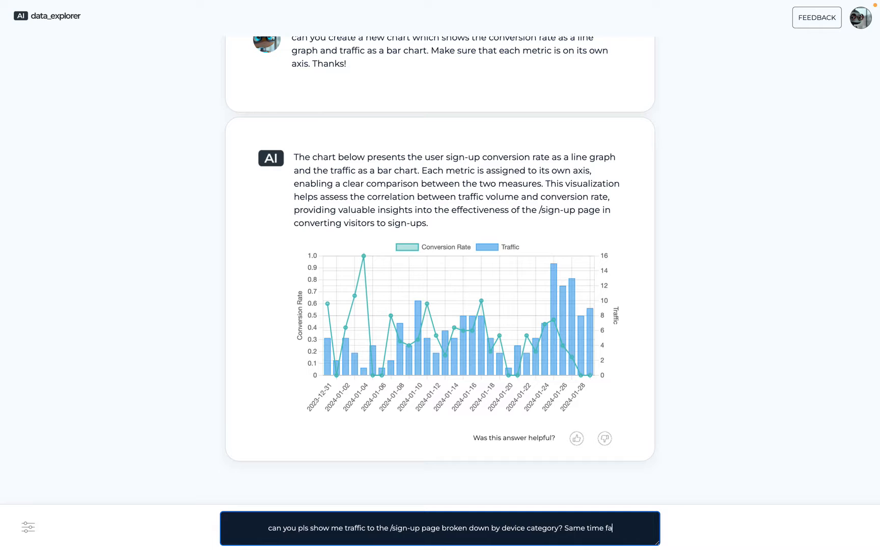
{"action": "key", "text": "BackSpace"}
{"action": "key", "text": "BackSpace"}
{"action": "key", "text": "BackSpace"}
{"action": "type", "text": "frame as t"}
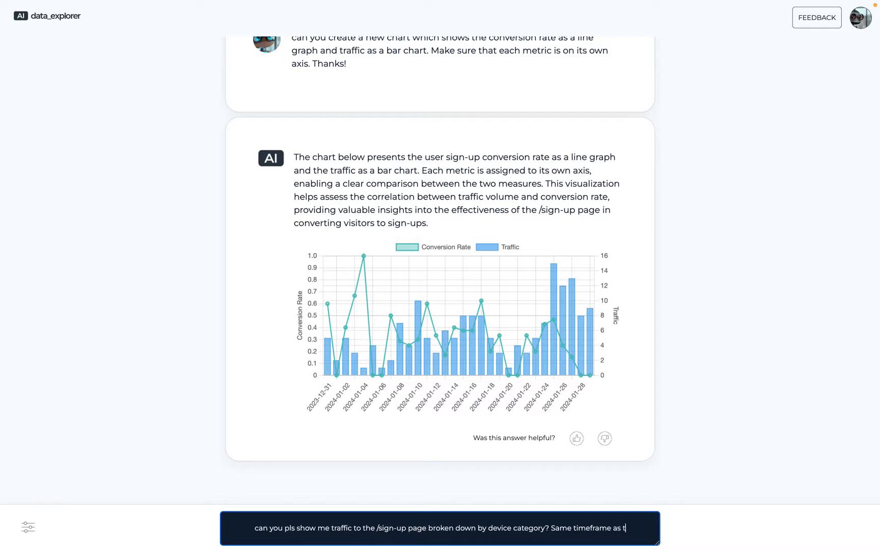
{"action": "type", "text": "he other c"}
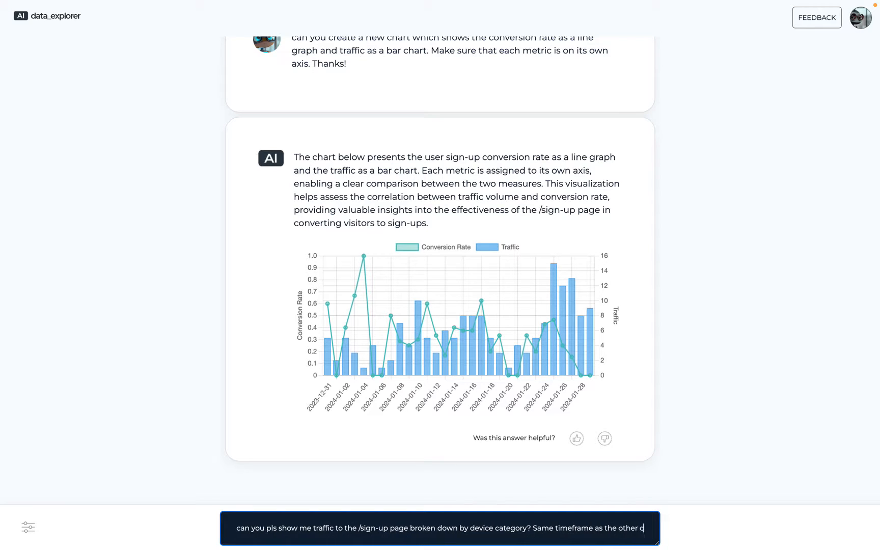
{"action": "type", "text": "harts"}
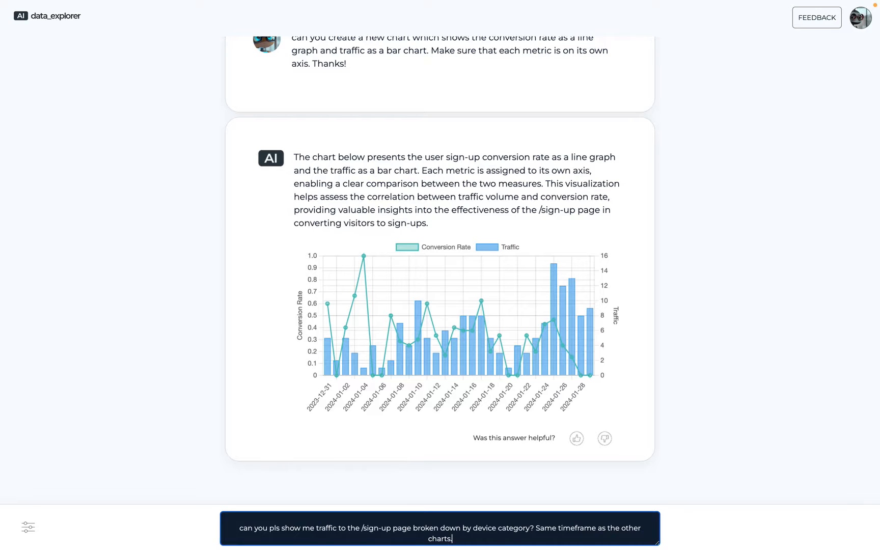
{"action": "type", "text": "."}
{"action": "key", "text": "Return"}
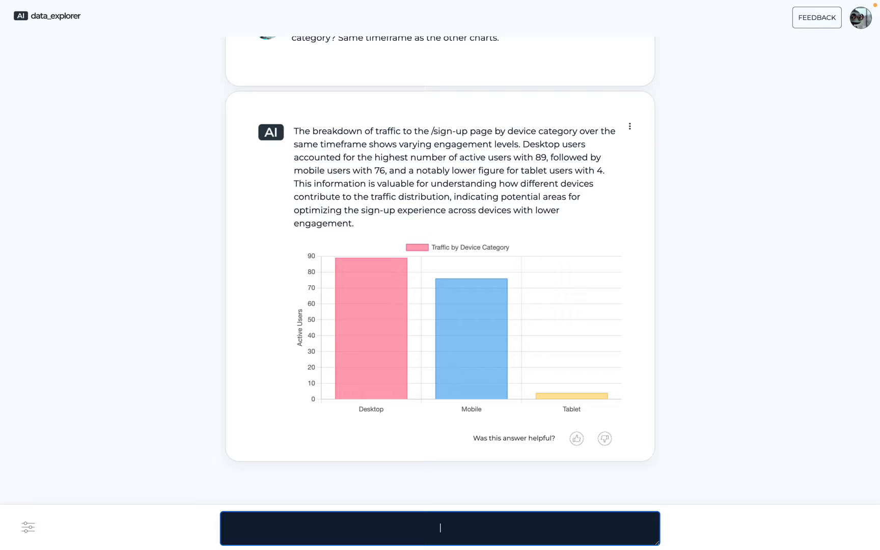
Ask the assistant to create a new donut chart for the device traffic.
{"action": "type", "text": "n you create a new chart that is a don"}
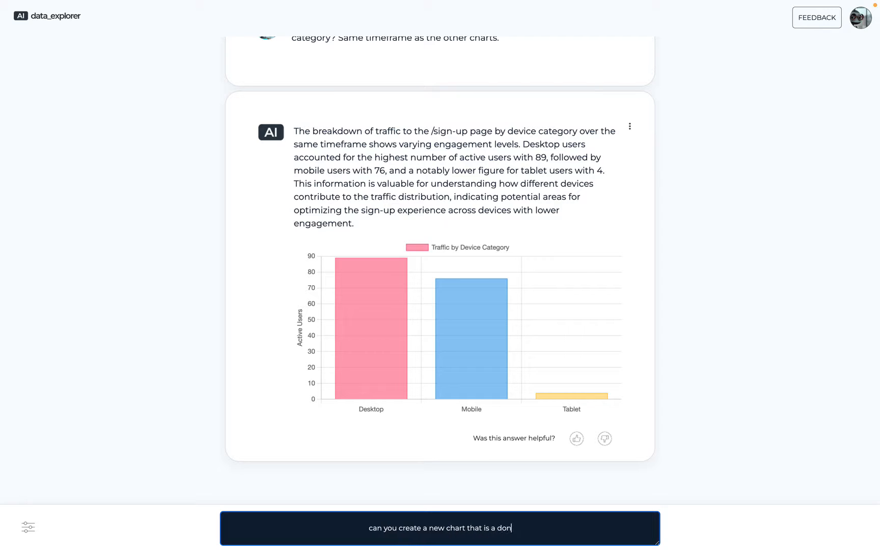
{"action": "type", "text": "ut chart f"}
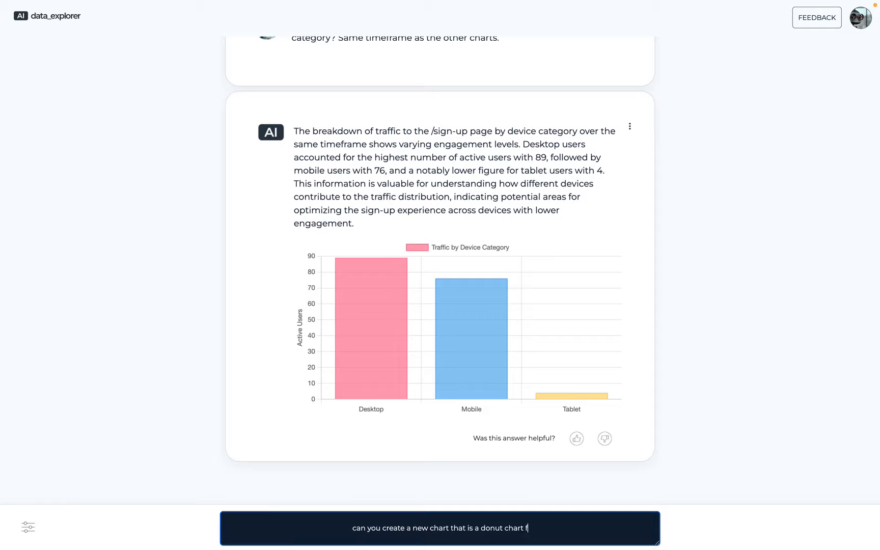
{"action": "type", "text": "or the device traffic"}
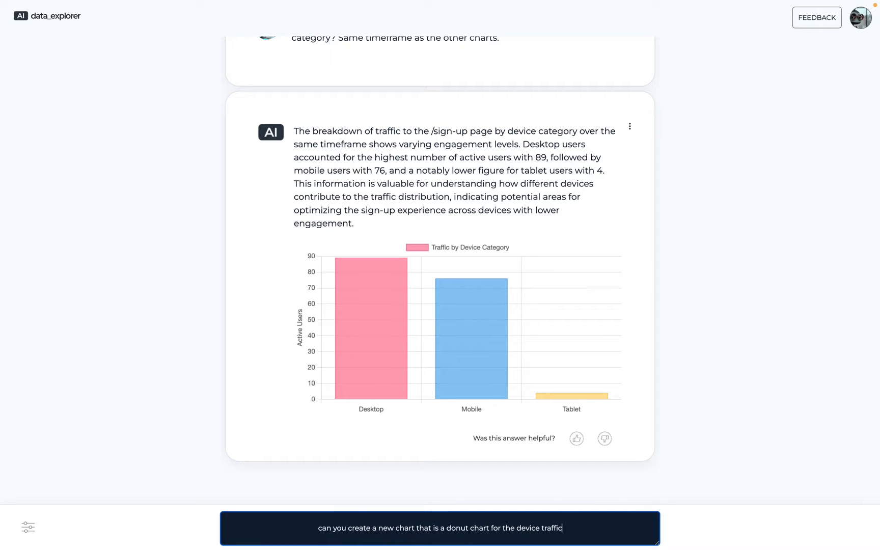
{"action": "key", "text": "Return"}
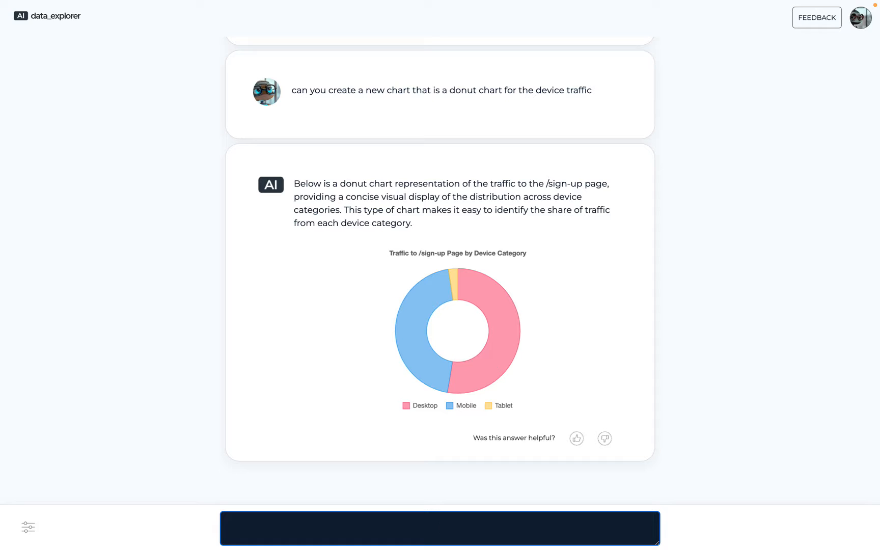
Review the conversation's earlier /sign-up traffic and conversion rate answers, and return to the device category donut chart.
{"action": "scroll", "coordinate": [372, 332], "scroll_direction": "up", "scroll_amount": 15}
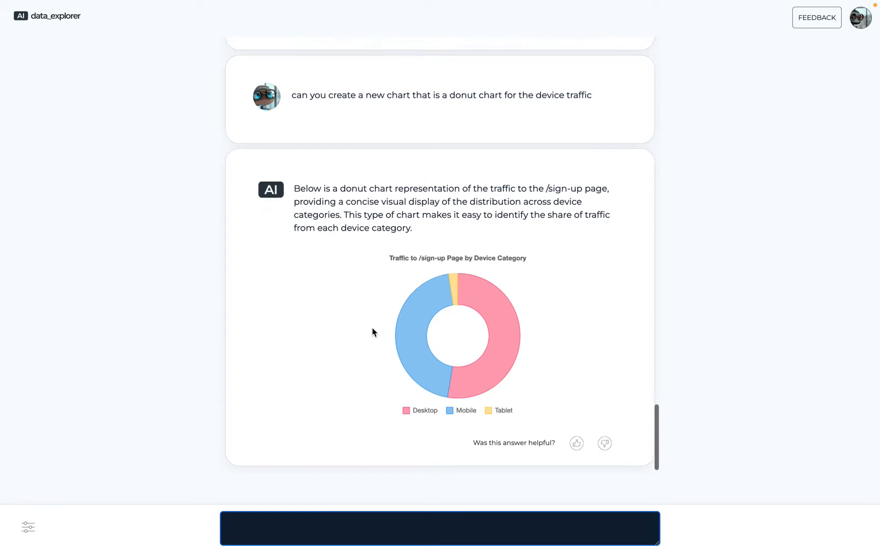
{"action": "scroll", "coordinate": [373, 331], "scroll_direction": "up", "scroll_amount": 15}
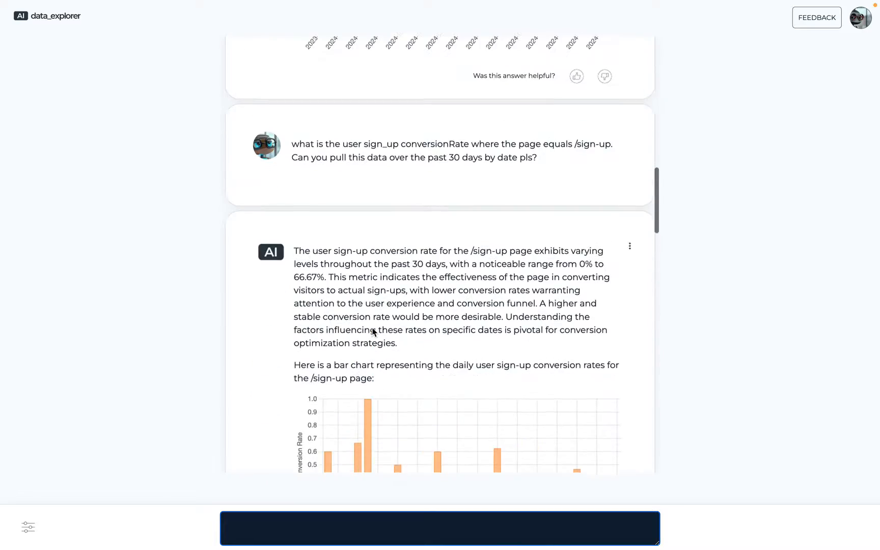
{"action": "scroll", "coordinate": [372, 327], "scroll_direction": "up", "scroll_amount": 2}
{"action": "scroll", "coordinate": [372, 328], "scroll_direction": "down", "scroll_amount": 15}
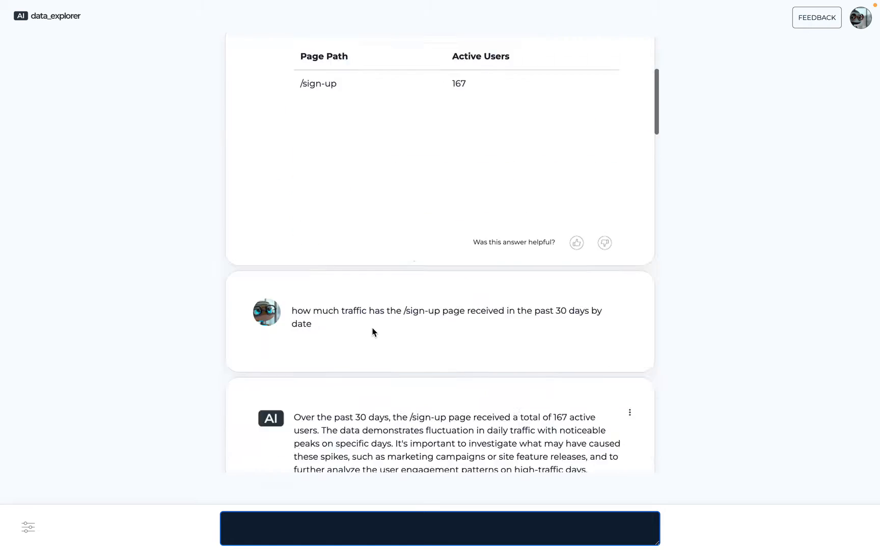
{"action": "scroll", "coordinate": [372, 329], "scroll_direction": "down", "scroll_amount": 10}
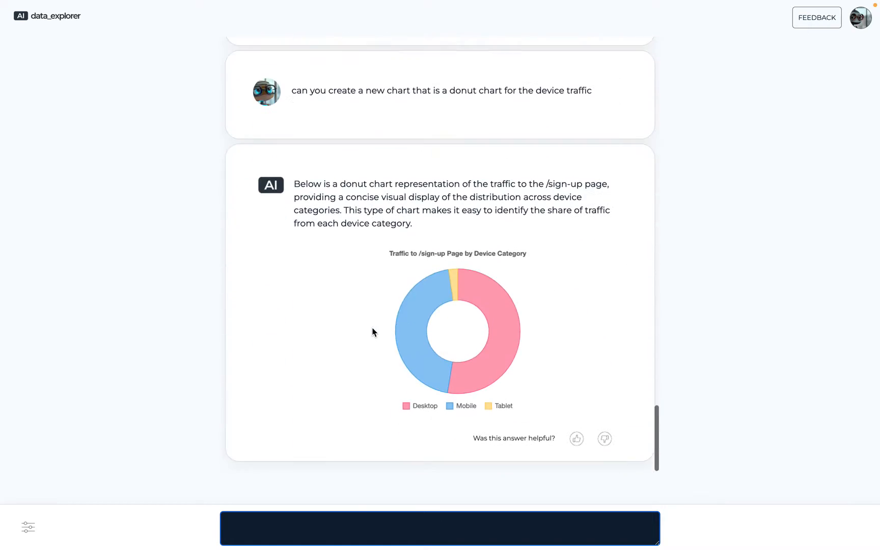